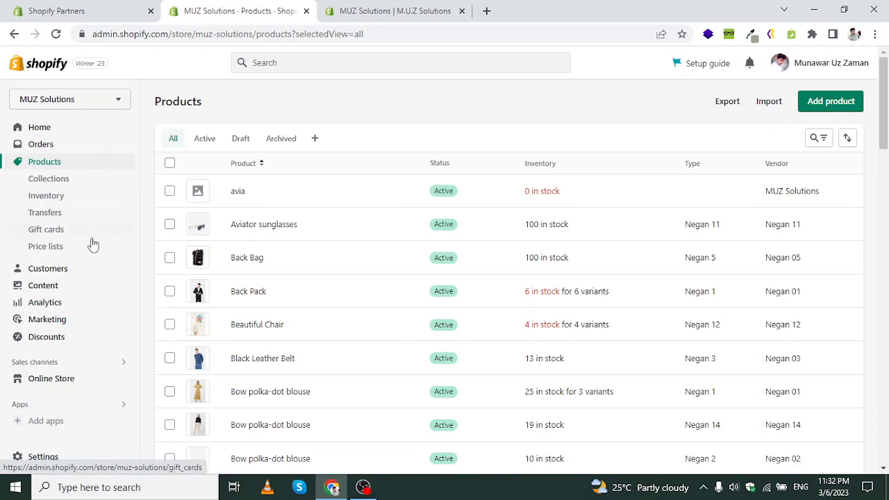
- Open the Online Store sales channel from the list of installed channels
left_click(61, 380)
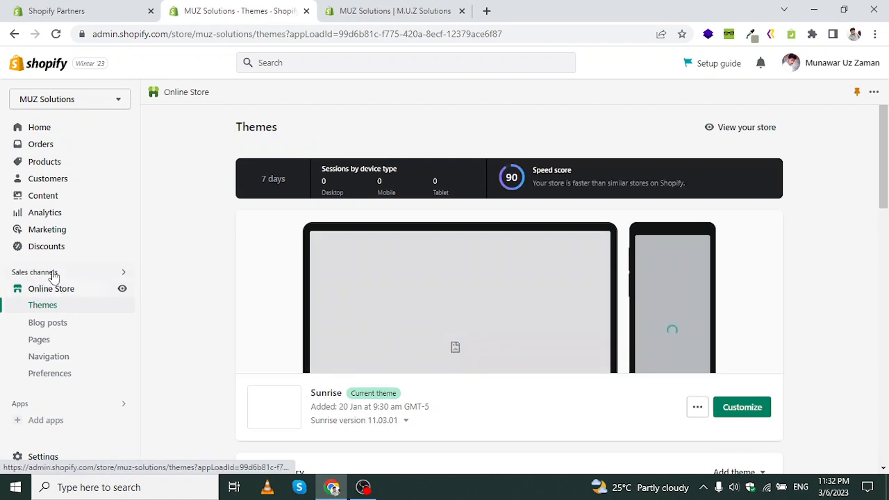
left_click(53, 273)
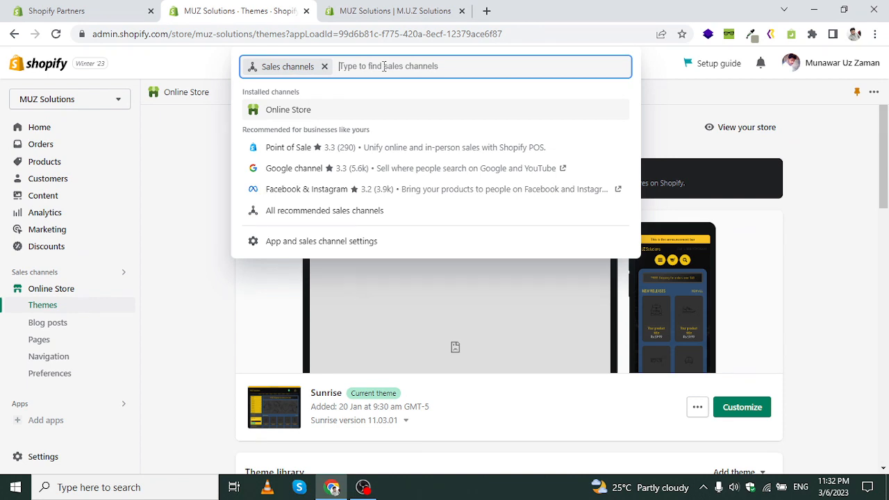
left_click(357, 111)
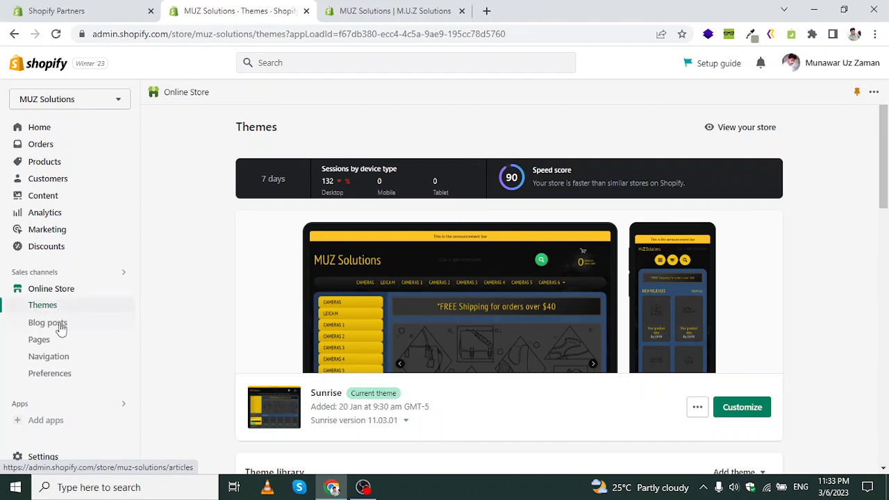
- Create a new blog post titled "My First Blog" with the content "My Blog Description"
left_click(44, 327)
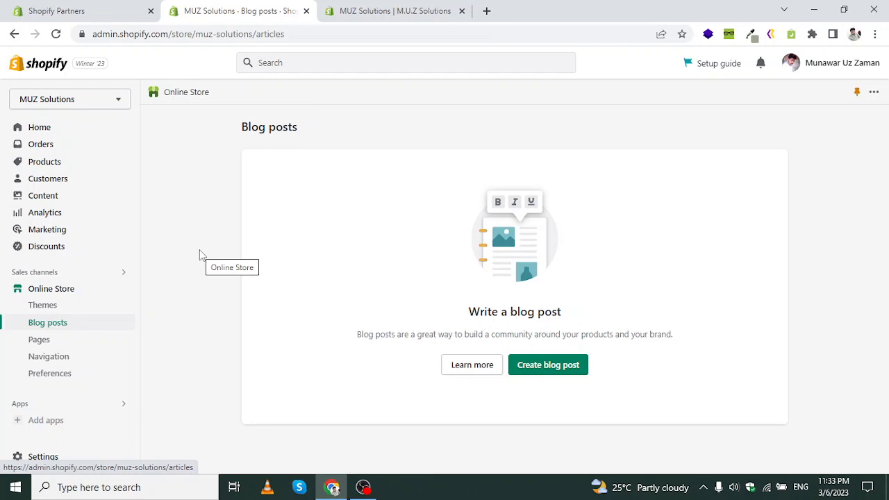
left_click(560, 368)
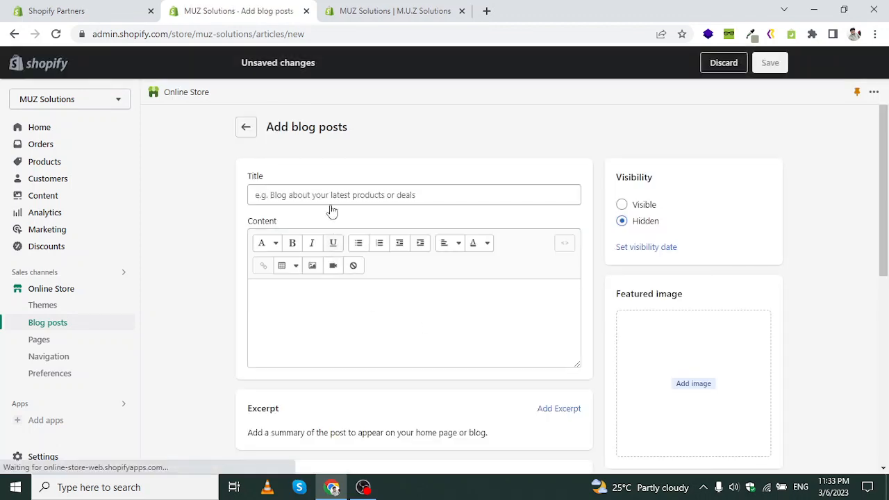
left_click(331, 195)
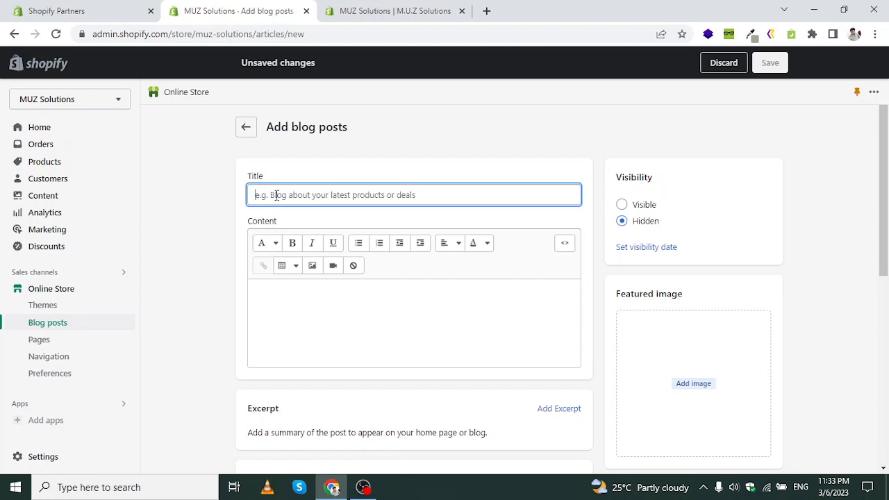
type("My First Blog")
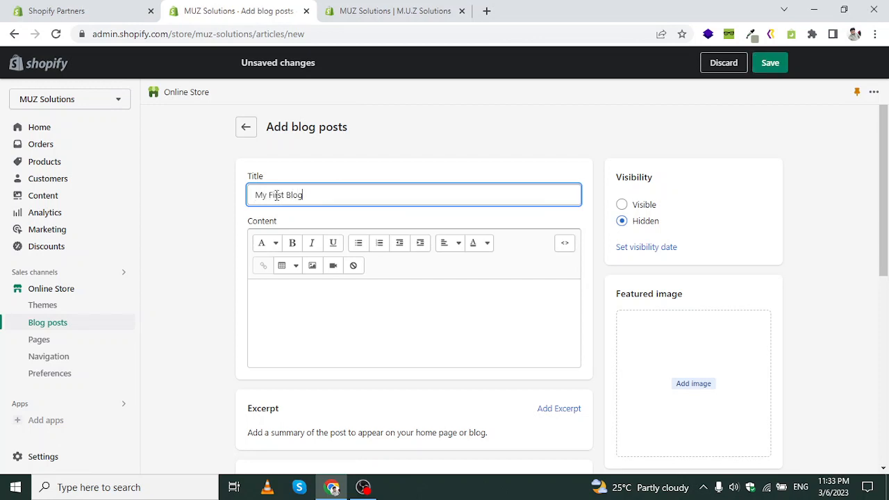
left_click(307, 295)
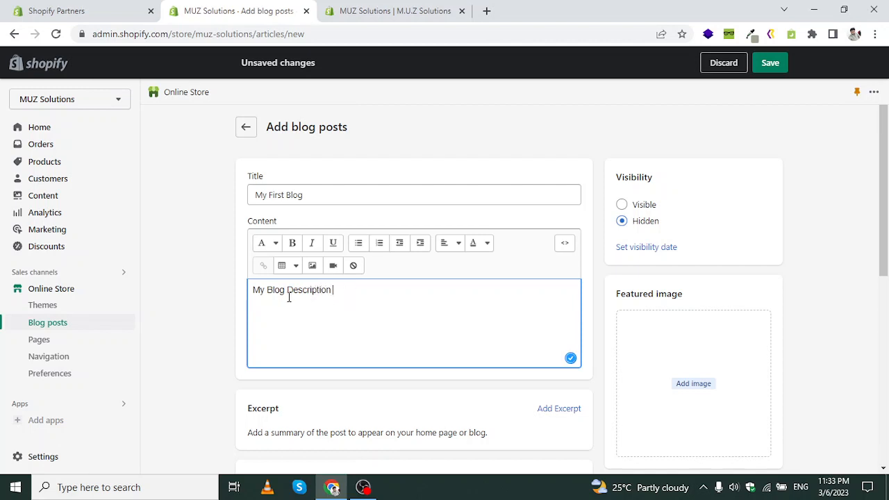
- Try bold formatting on the word "Description" in the post content
left_click_drag(288, 290, 337, 291)
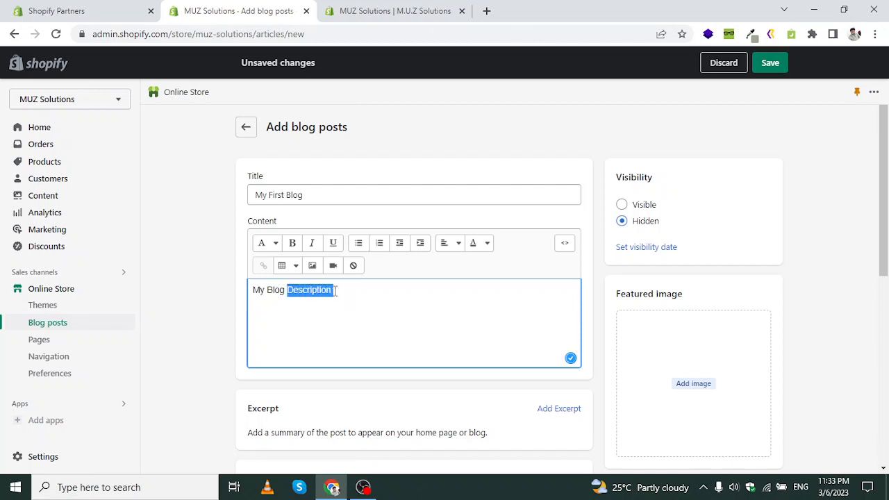
left_click(294, 244)
left_click(294, 244)
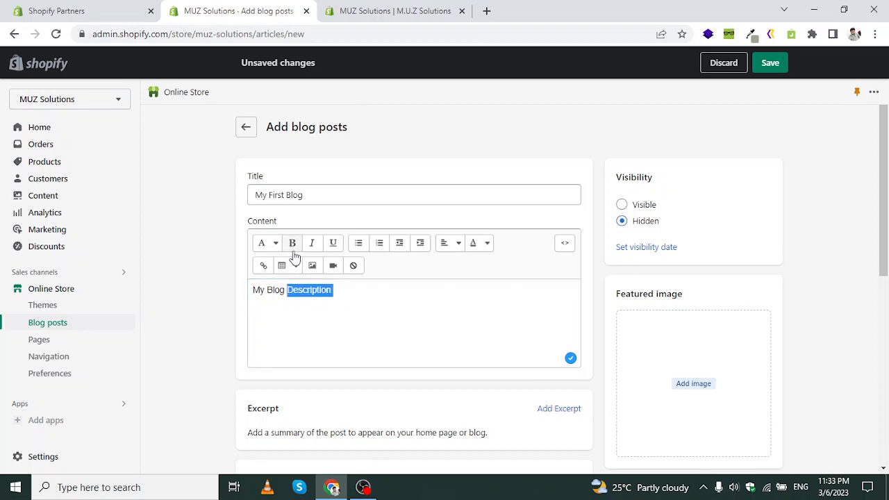
left_click(341, 289)
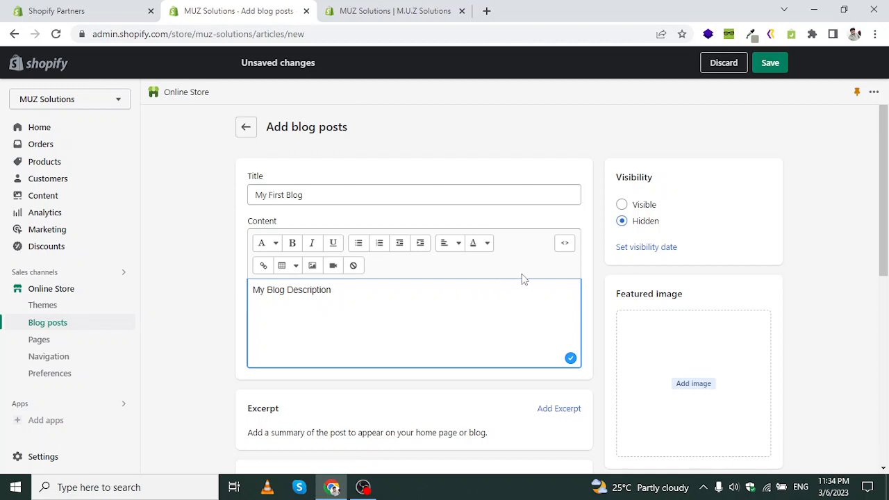
- Set the blog post's visibility to Visible
scroll(471, 242, "down", 3)
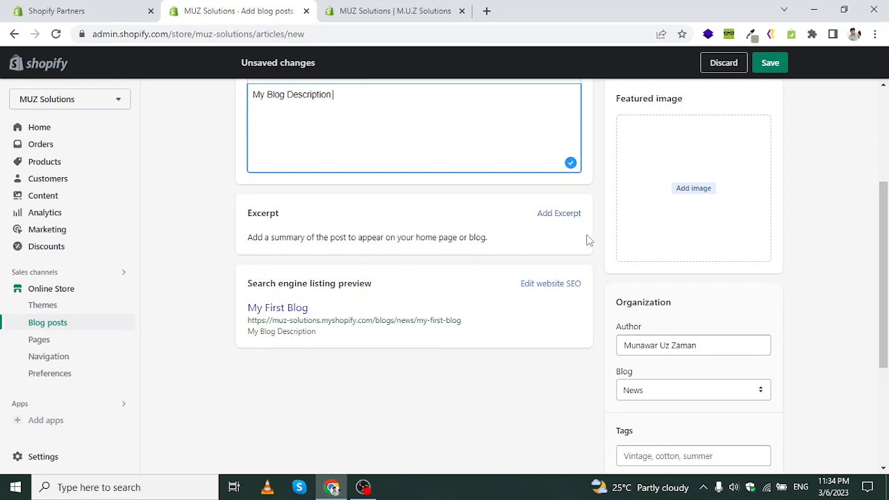
scroll(598, 240, "up", 1)
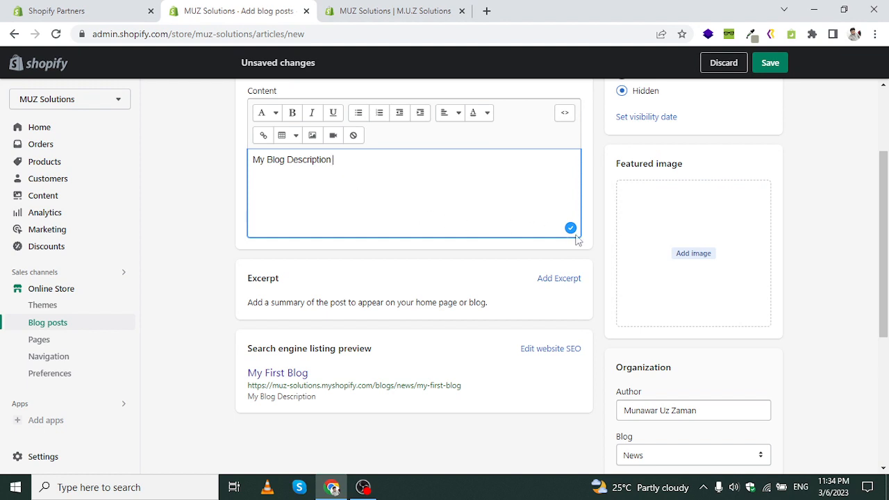
scroll(577, 240, "up", 1)
left_click(646, 140)
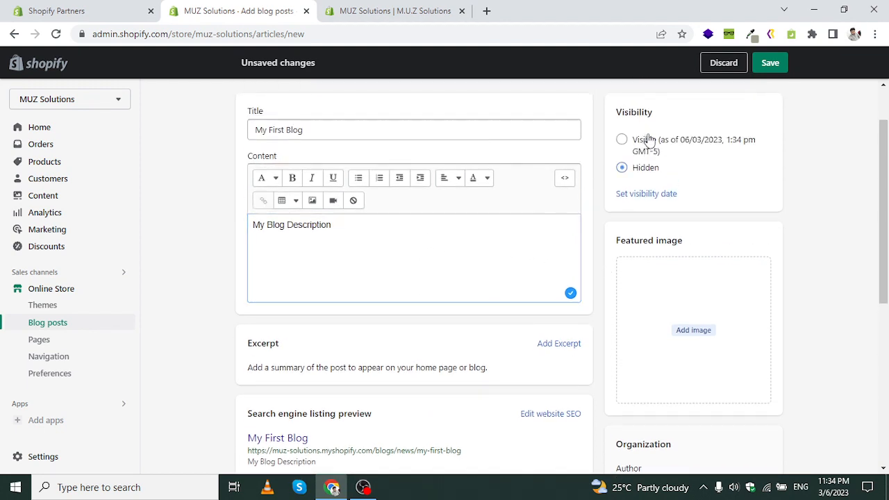
left_click(646, 140)
- Examine the post's featured image, author, blog, tags and theme template settings
scroll(739, 198, "down", 3)
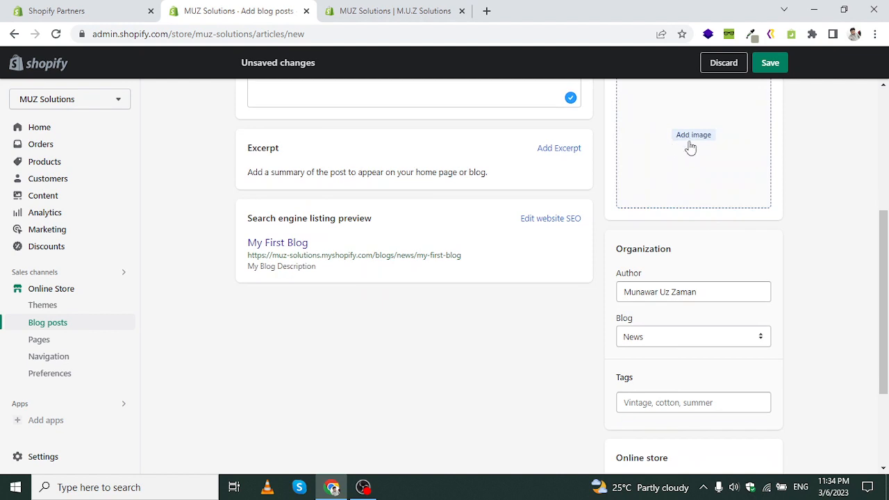
scroll(690, 147, "down", 1)
left_click_drag(703, 229, 599, 243)
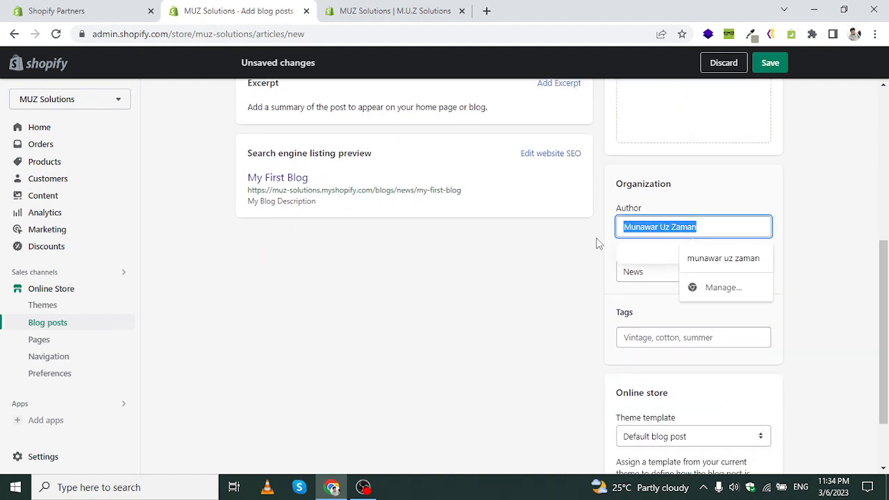
left_click(596, 259)
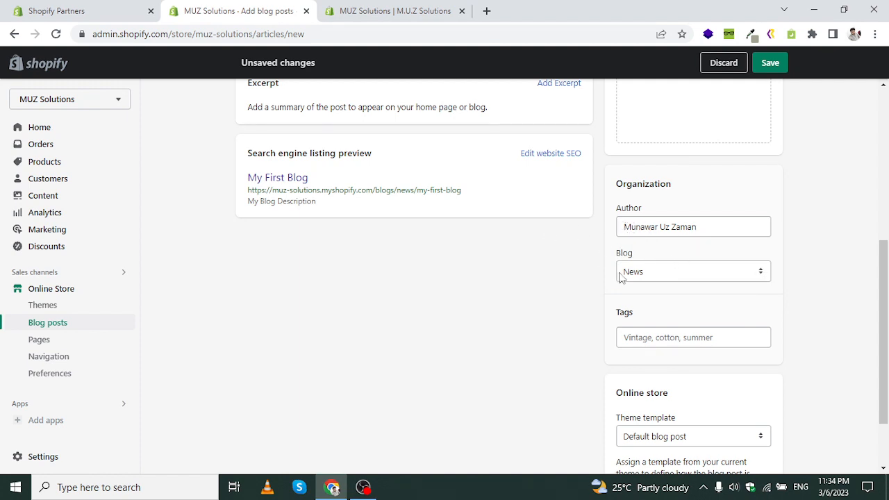
left_click(651, 274)
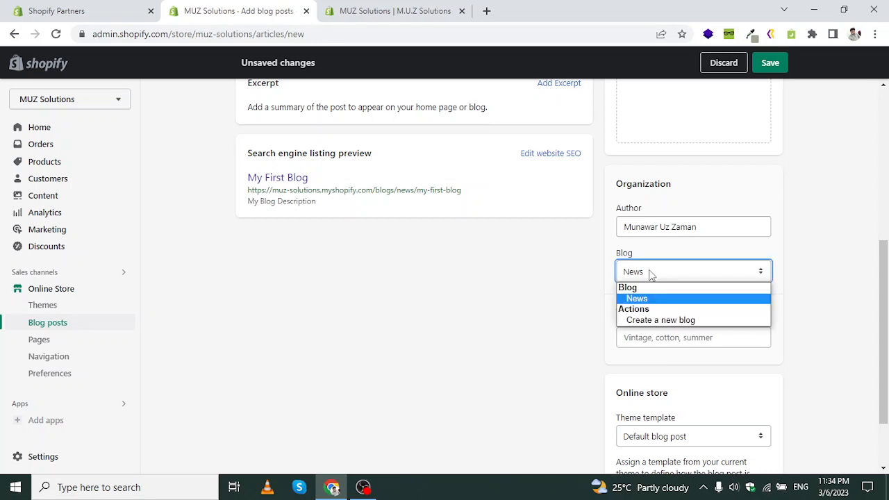
left_click(651, 274)
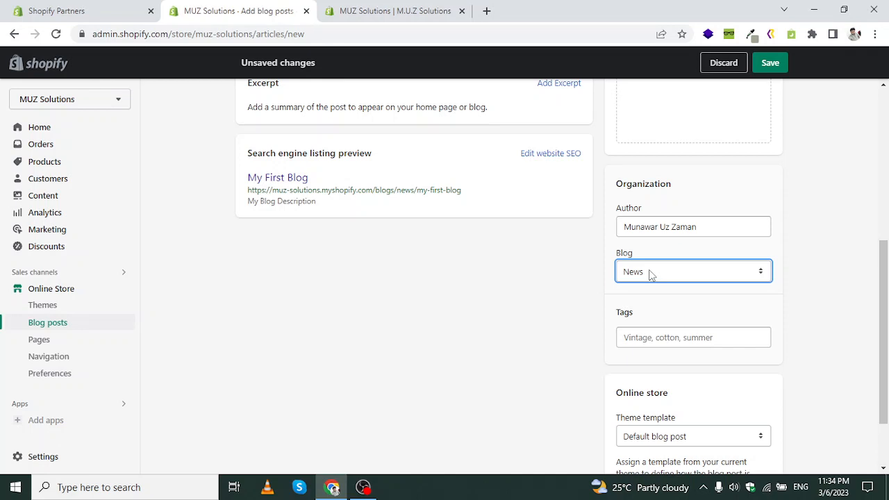
scroll(650, 274, "down", 1)
left_click(649, 273)
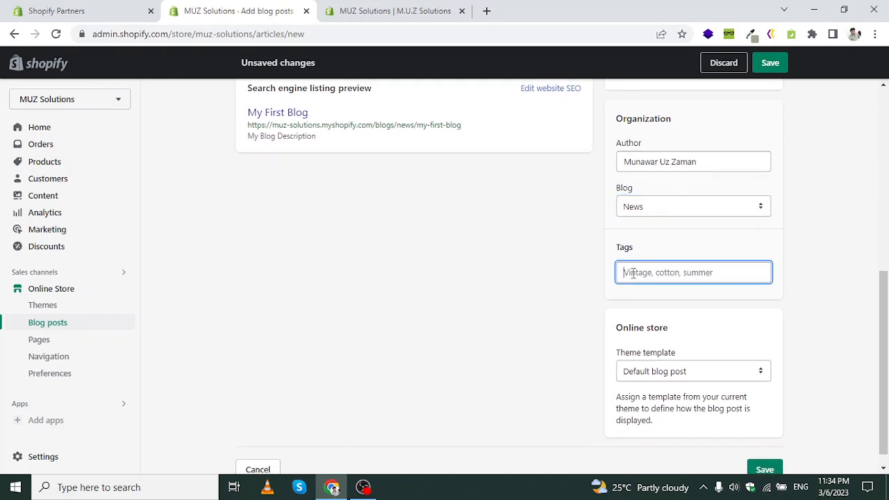
scroll(641, 322, "down", 1)
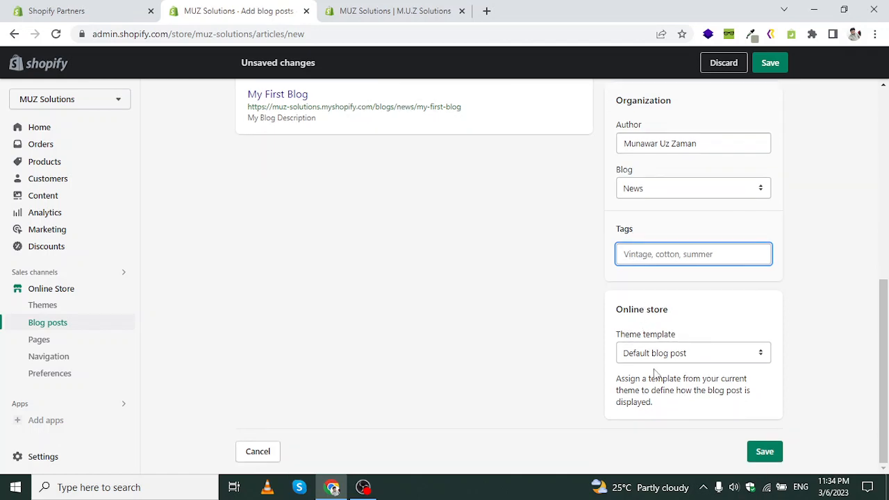
left_click(657, 354)
left_click(656, 354)
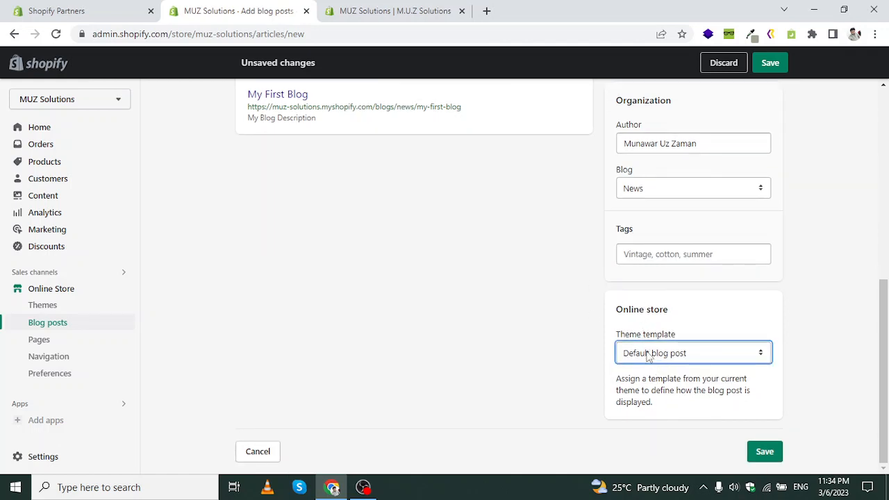
- Save the new blog post and return to the list of blog posts
scroll(628, 344, "up", 1)
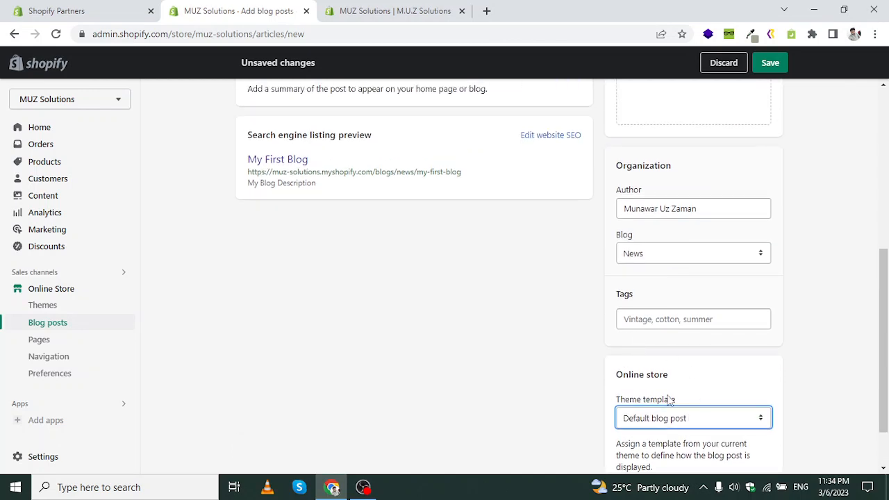
scroll(680, 361, "up", 5)
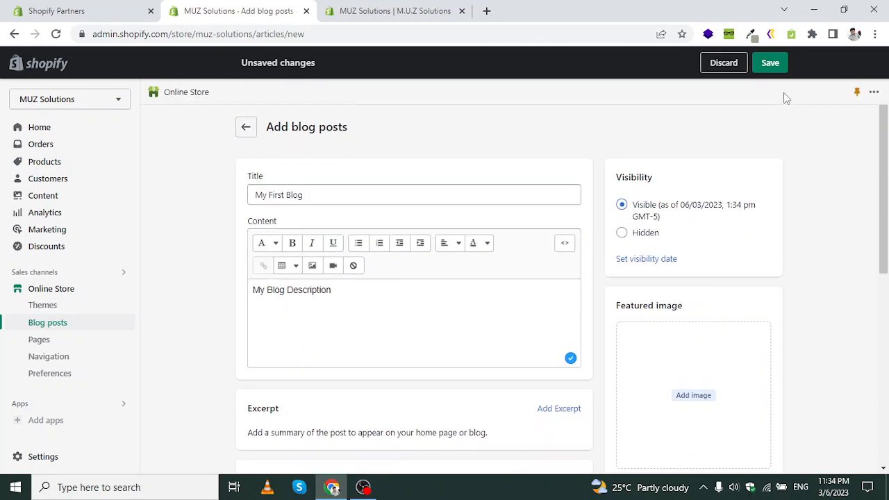
left_click(771, 63)
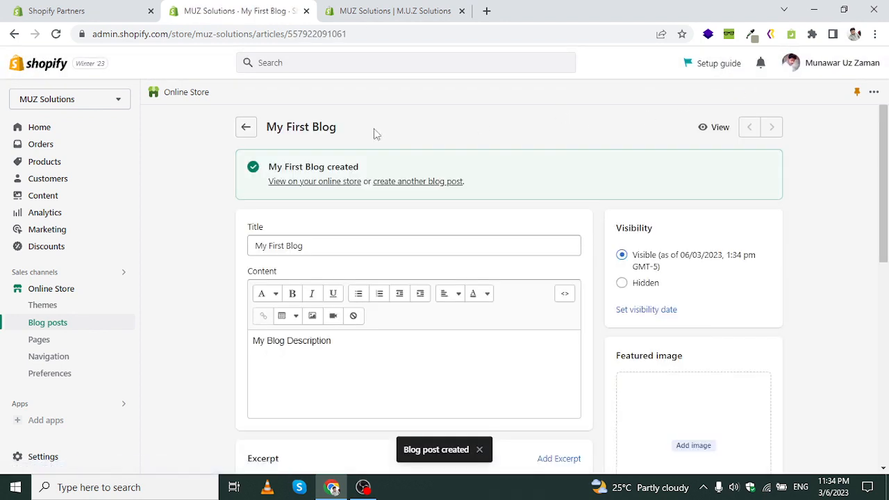
left_click(247, 129)
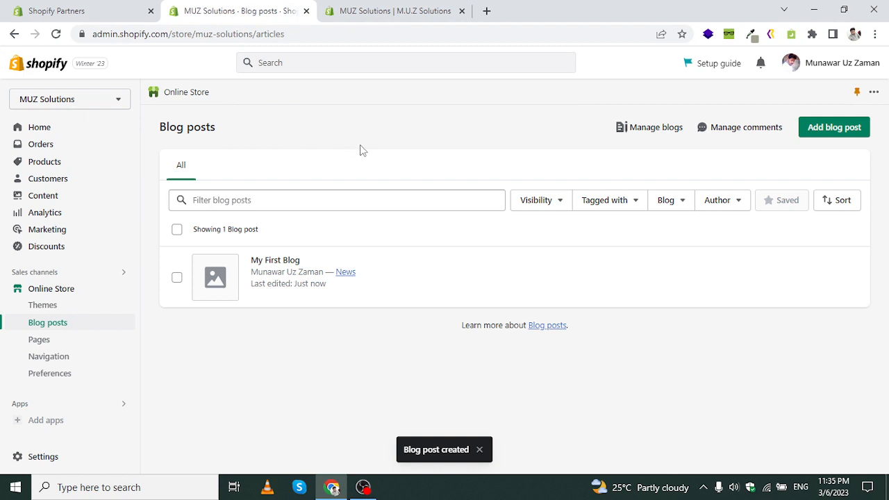
- Open the News blog for management, examine its comment and theme template options, and return to the list of blogs
left_click(643, 131)
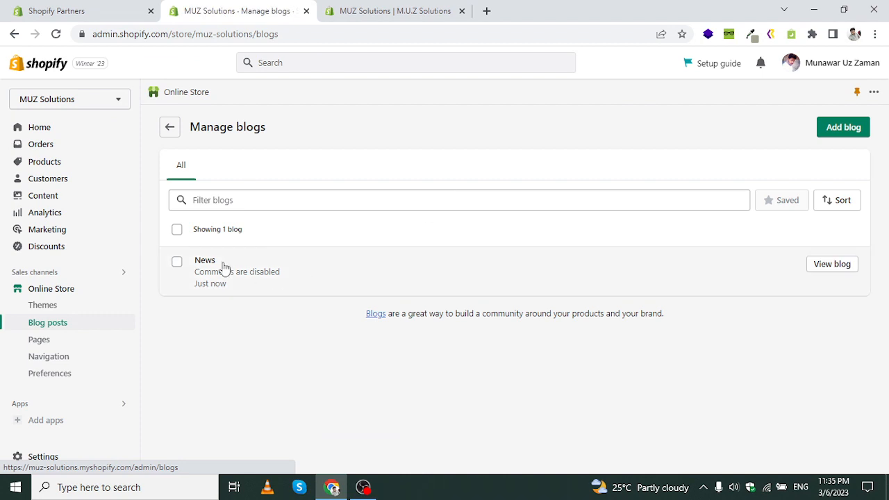
left_click(217, 267)
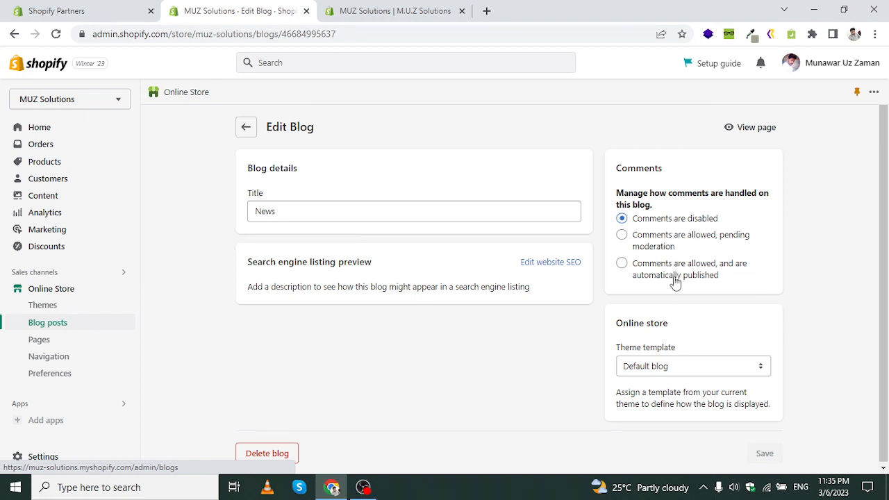
left_click(670, 374)
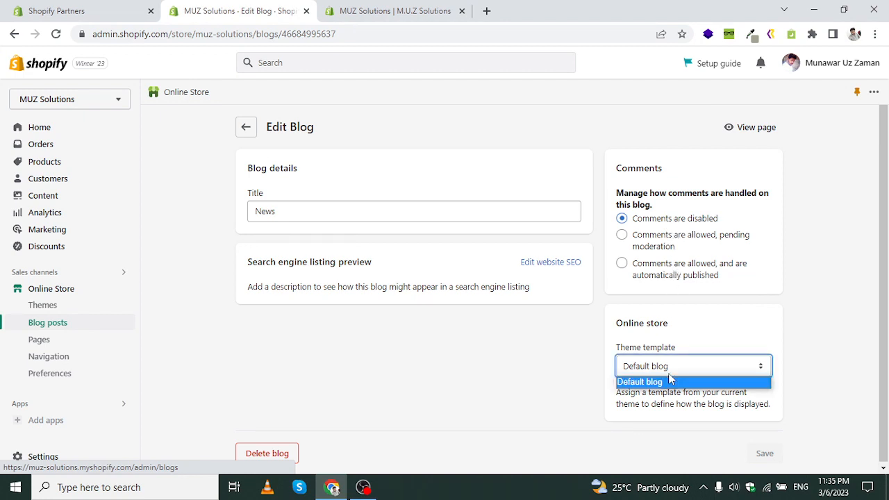
left_click(671, 382)
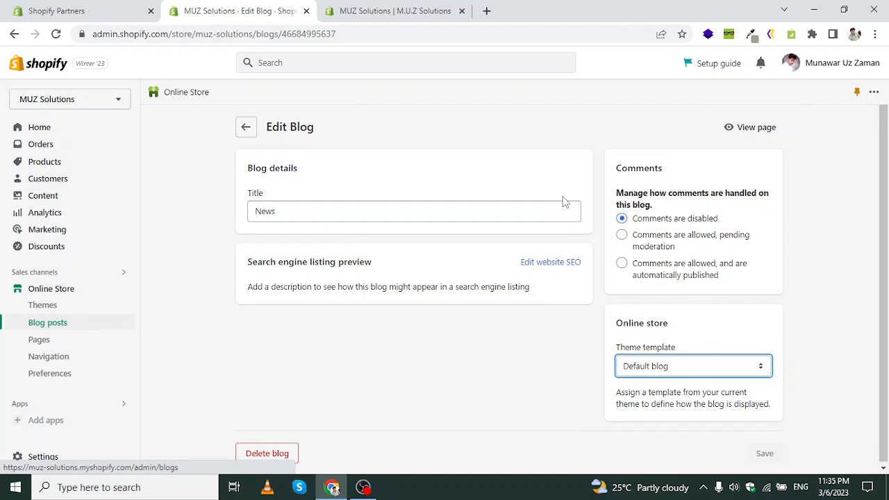
left_click(244, 127)
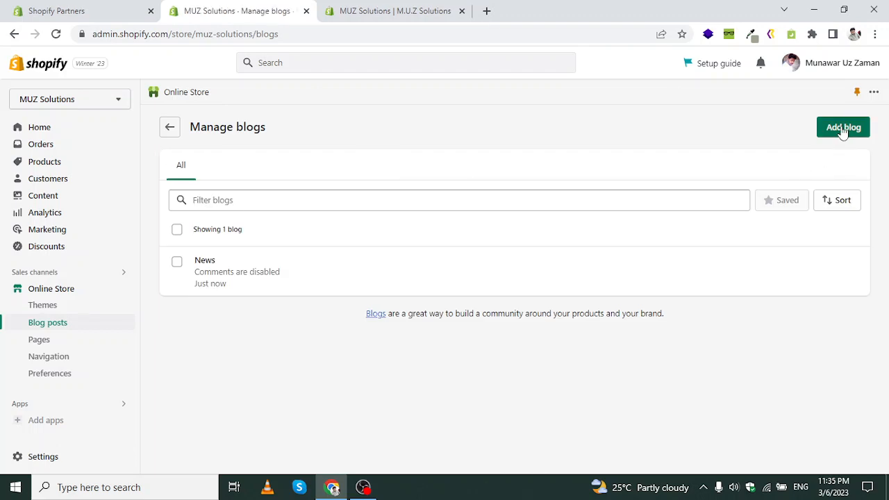
- Examine the form for adding a new blog, leave it unsaved, and return to the list of blog posts
left_click(842, 129)
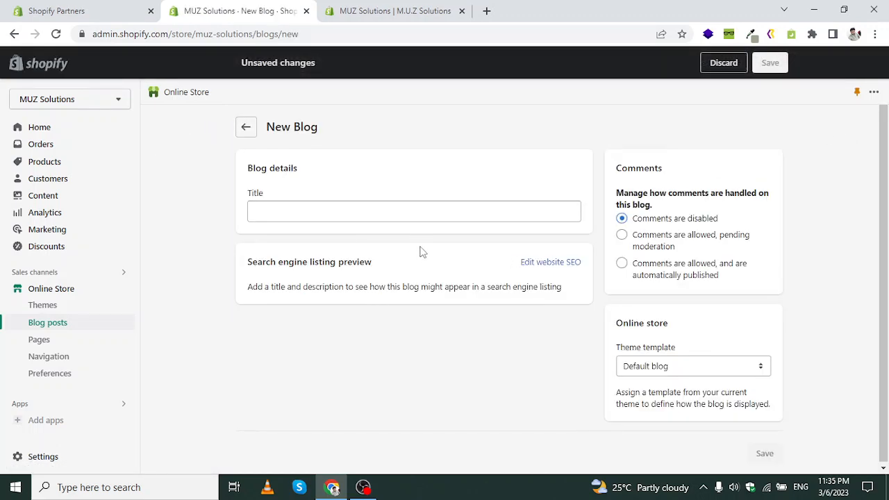
left_click(418, 216)
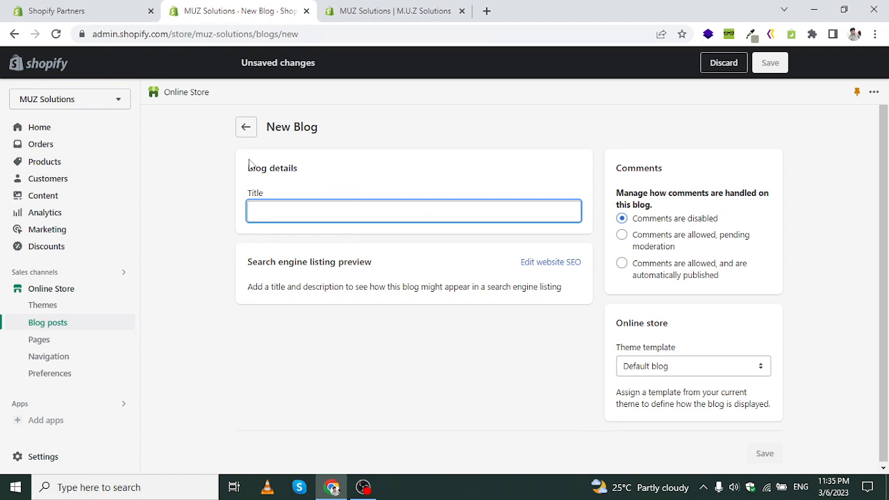
left_click(249, 129)
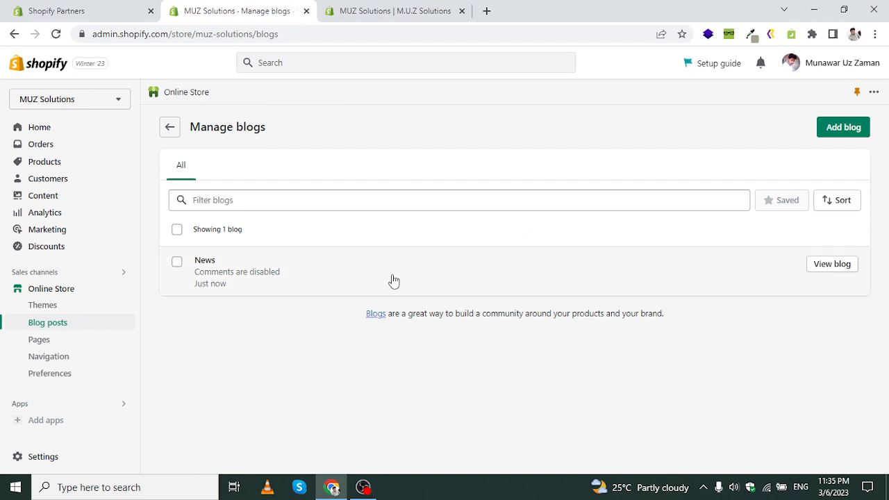
left_click(171, 128)
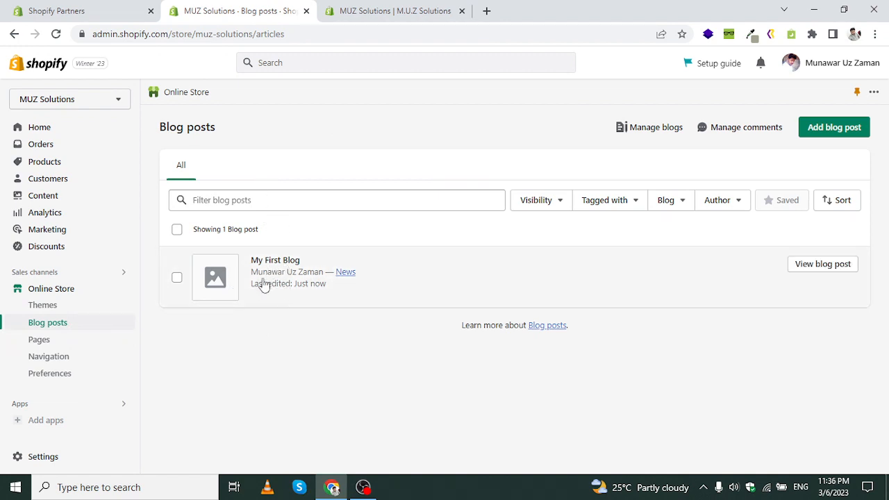
- Start a new page in the online store and title it Ingredients, correcting the title's spelling
left_click(55, 347)
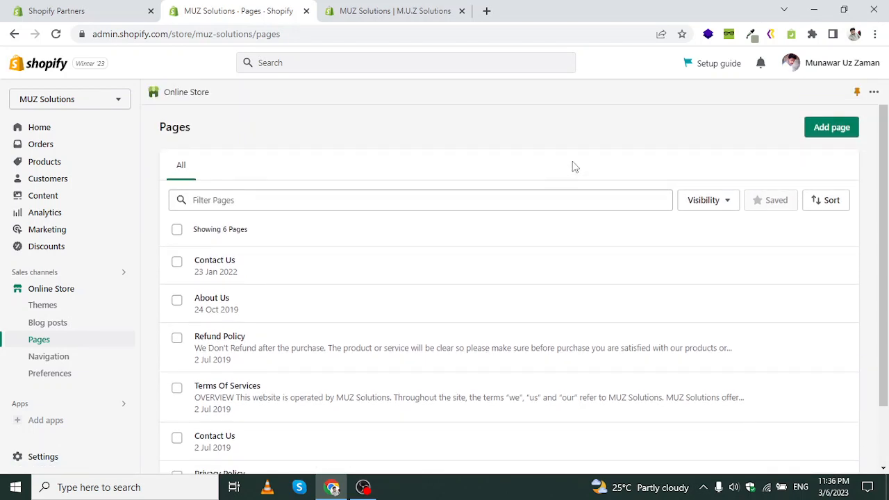
left_click(810, 125)
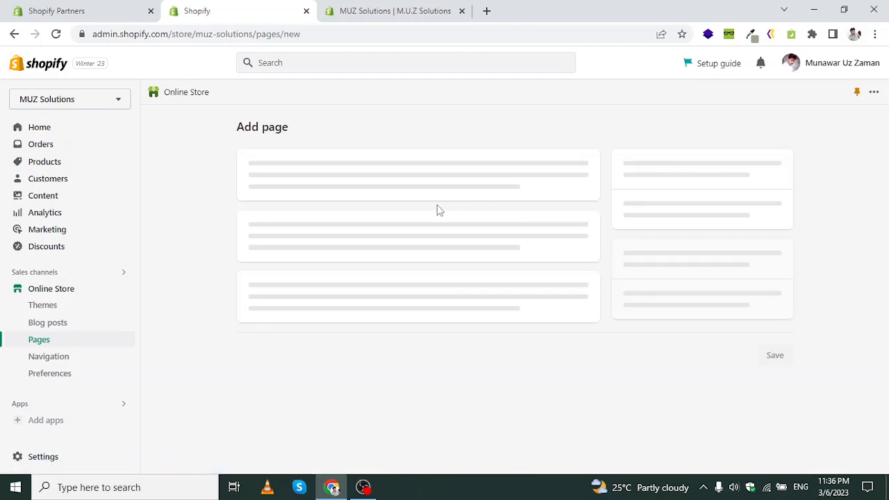
left_click(354, 196)
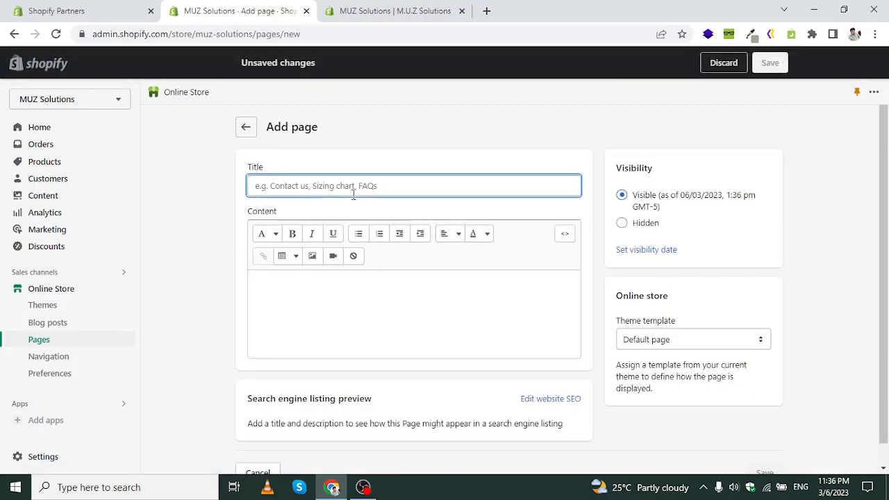
type("Ingrdients")
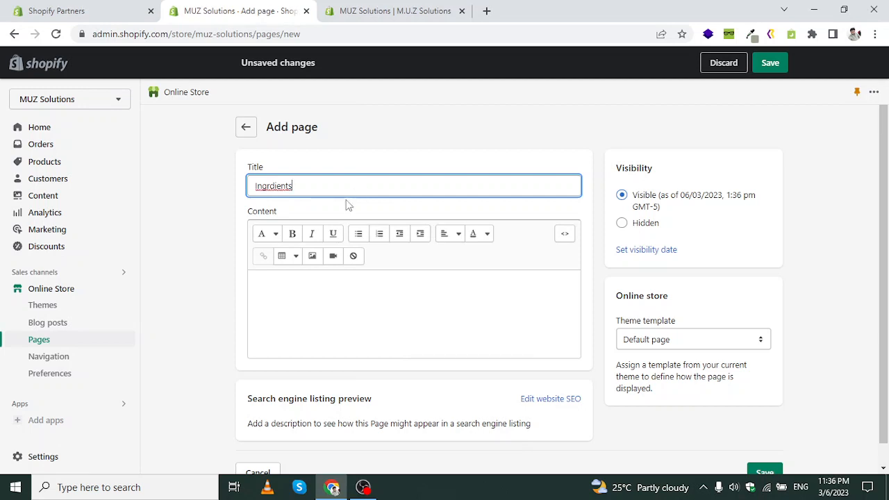
right_click(284, 189)
left_click(292, 200)
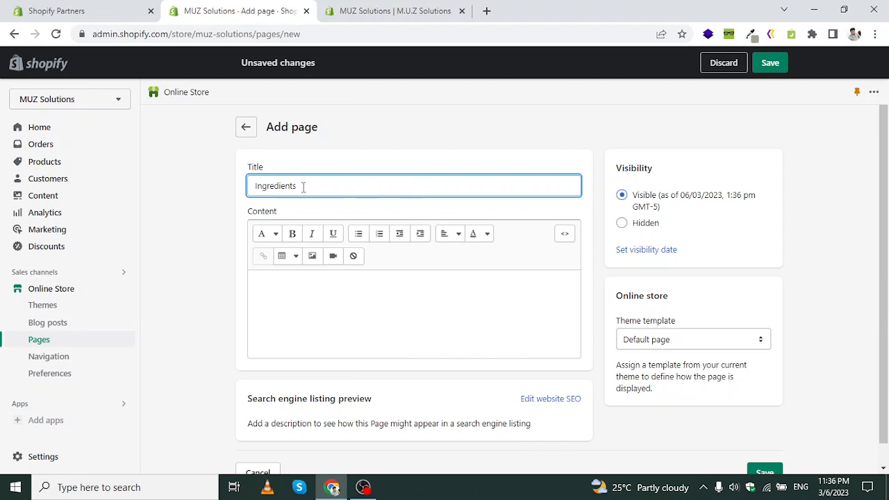
- Write "This is an example page." as the content of the Ingredients page
left_click(361, 311)
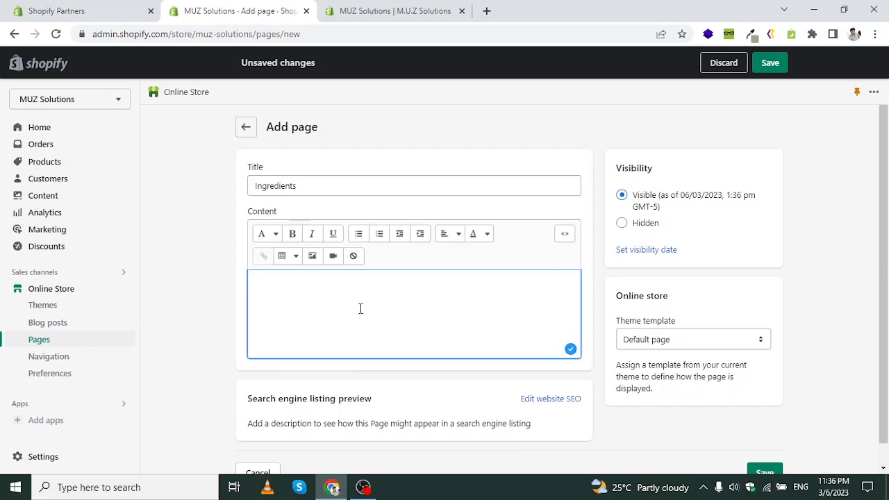
type("Th")
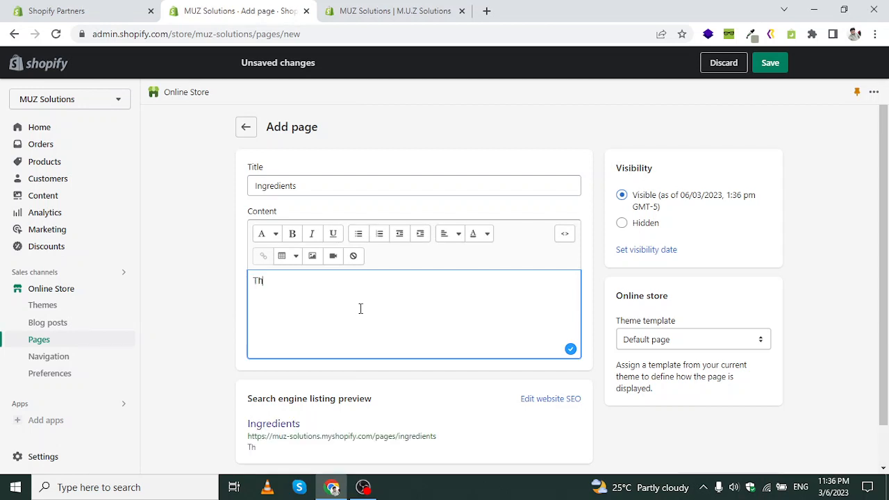
type("i s")
key("BackSpace")
key("BackSpace")
key("BackSpace")
type("s is an ex")
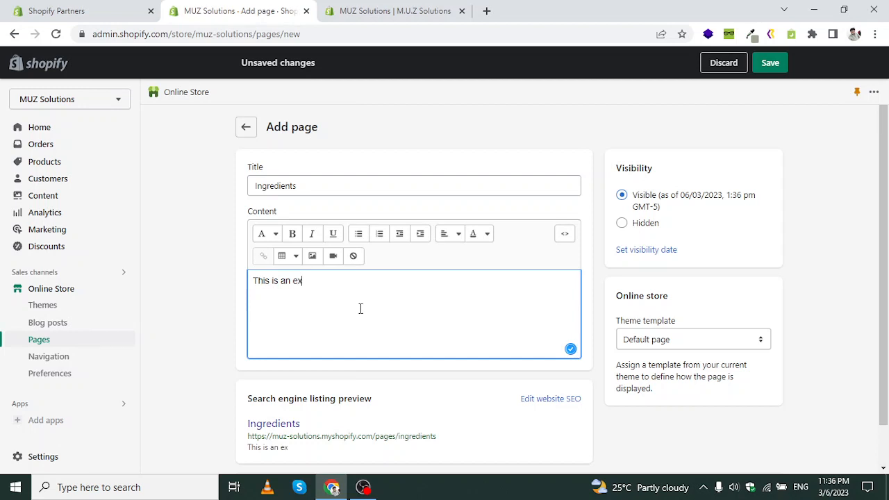
type("ample page.")
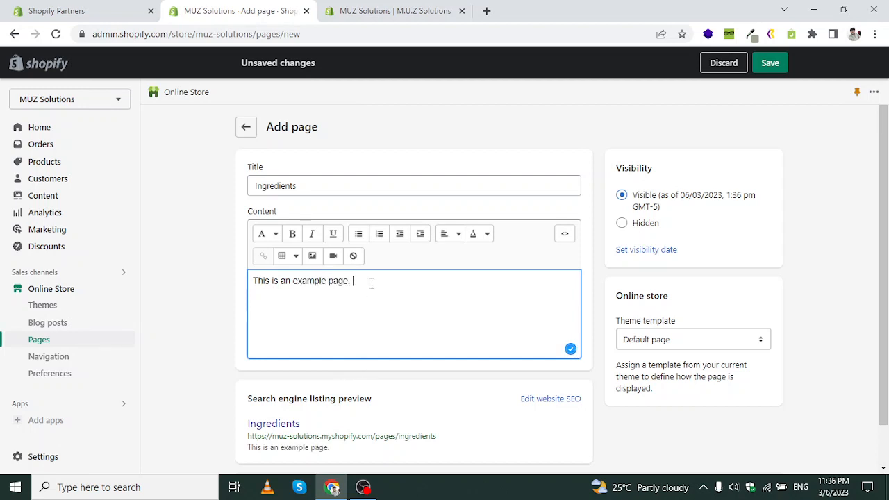
- Check the theme template choices for the page, keep Default page, and save the new page
scroll(470, 260, "down", 1)
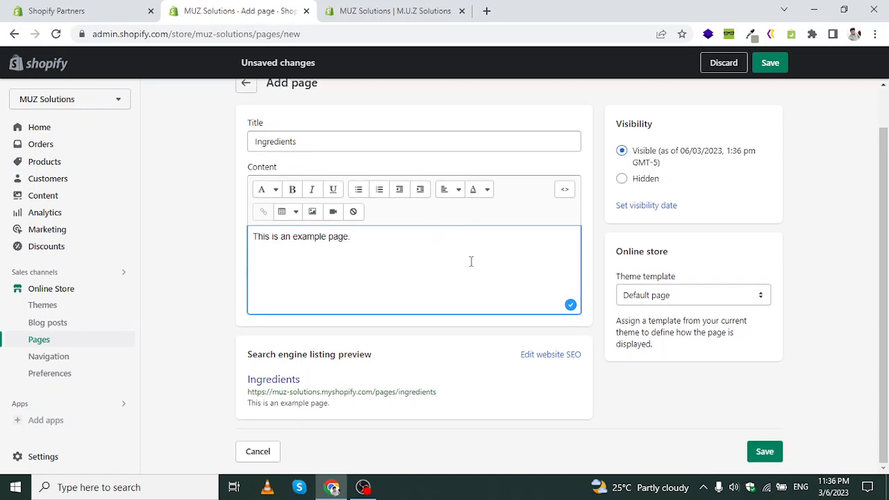
scroll(682, 279, "up", 1)
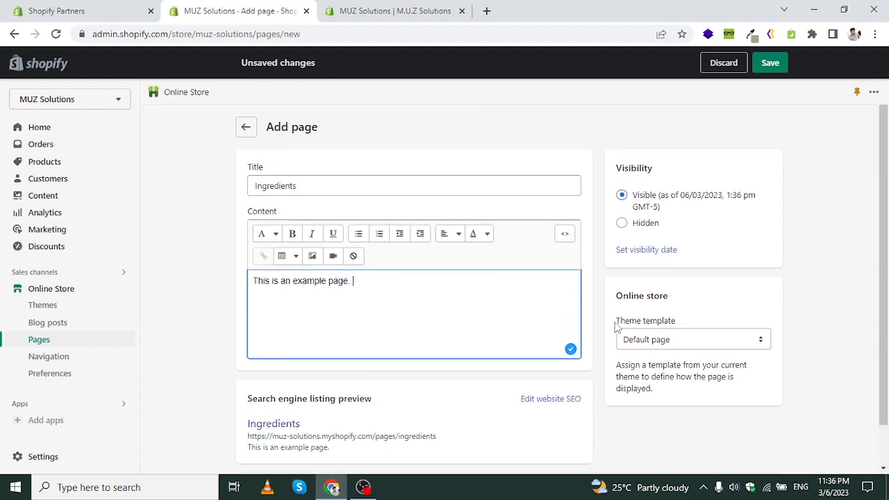
left_click(661, 341)
left_click(661, 341)
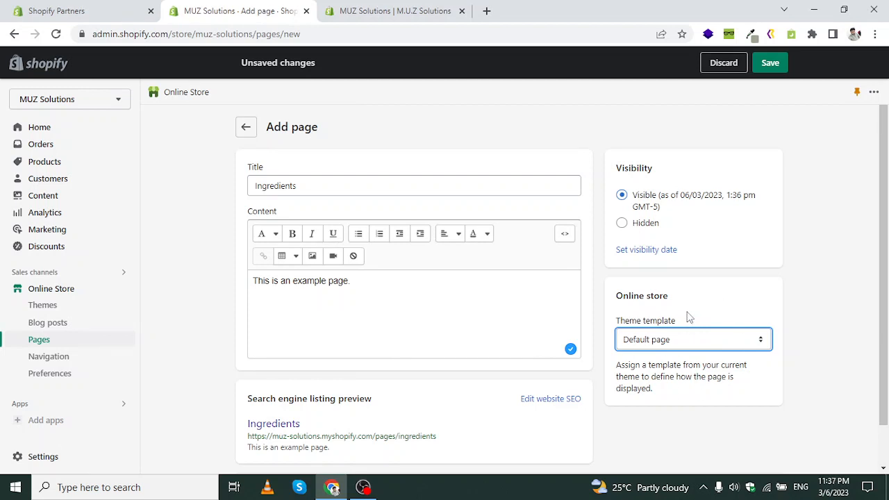
left_click(777, 63)
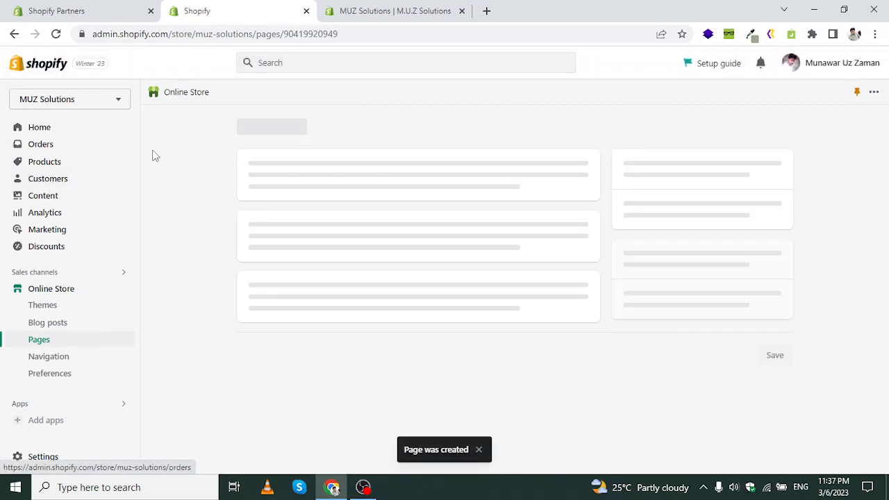
- Open the footer menu from the store's navigation settings and look over its menu items
left_click(66, 361)
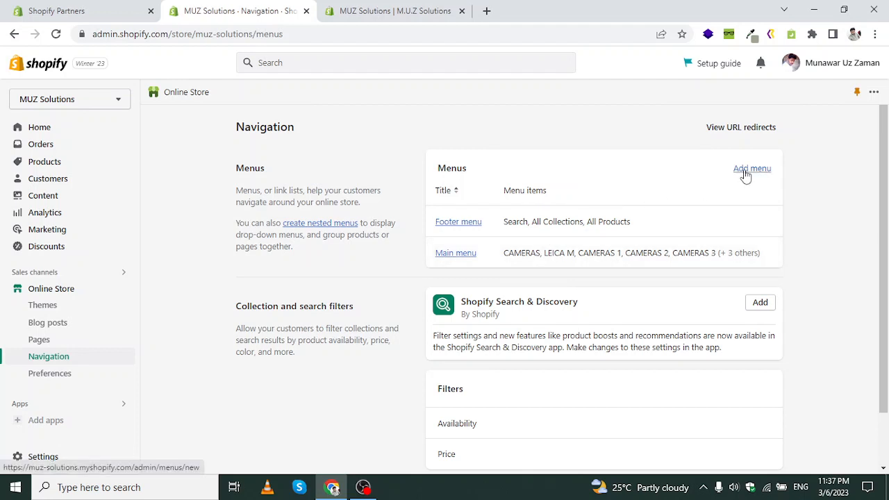
left_click(465, 224)
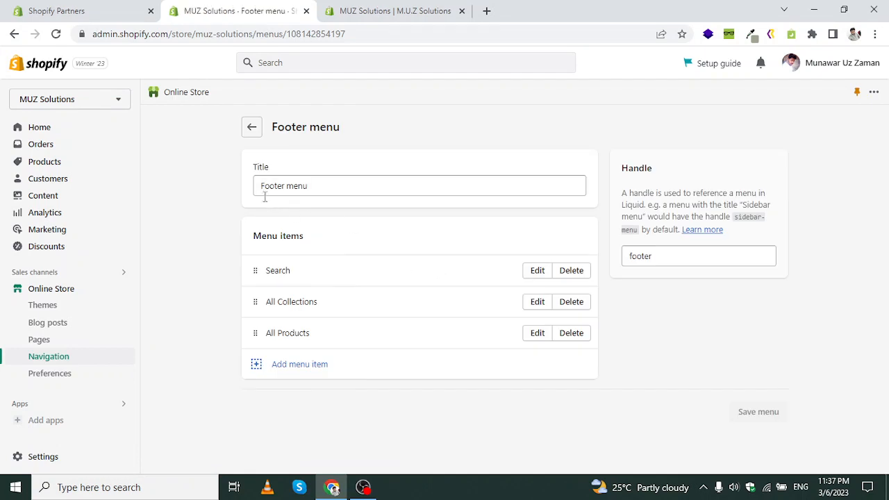
double_click(267, 273)
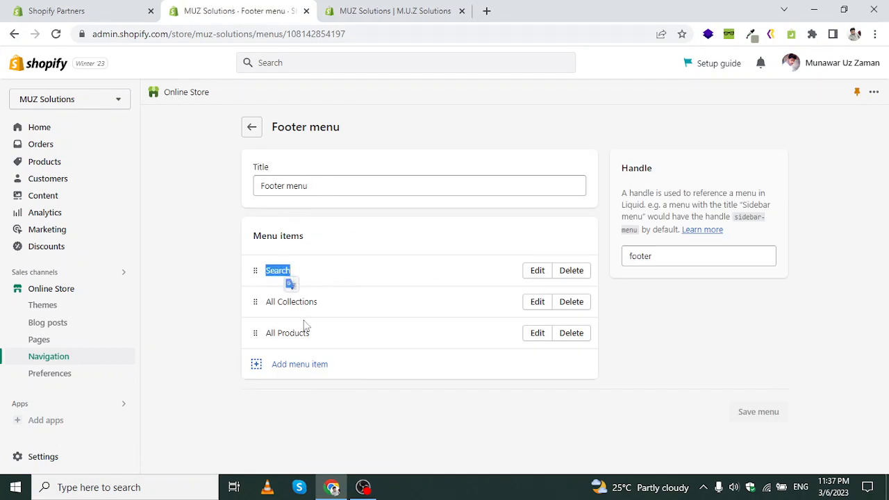
left_click(200, 290)
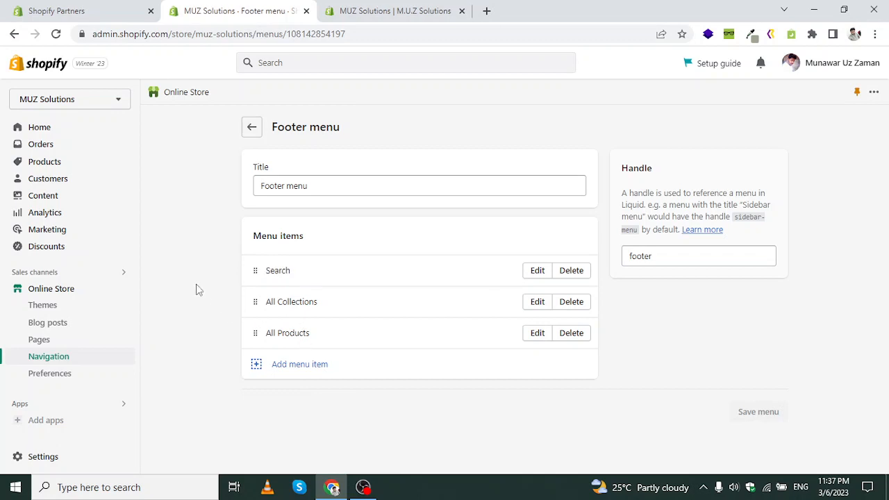
- Start a new footer menu item and link it to the Ingredients page
left_click(310, 369)
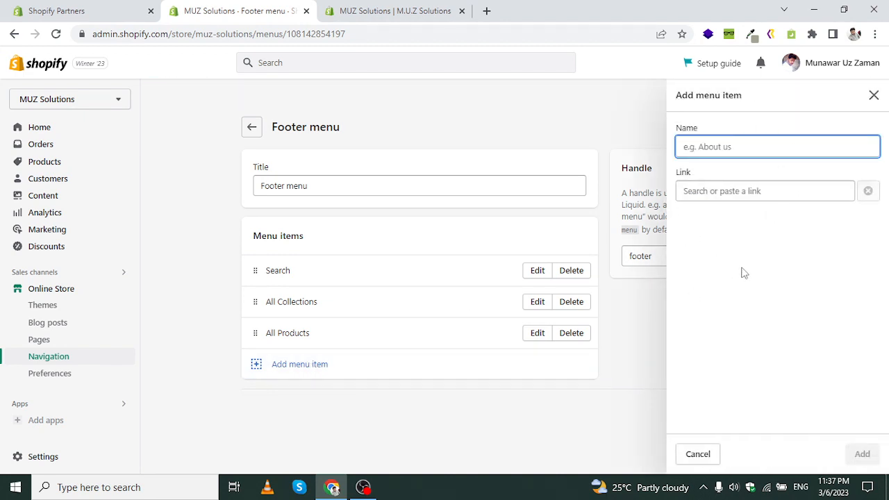
left_click(730, 191)
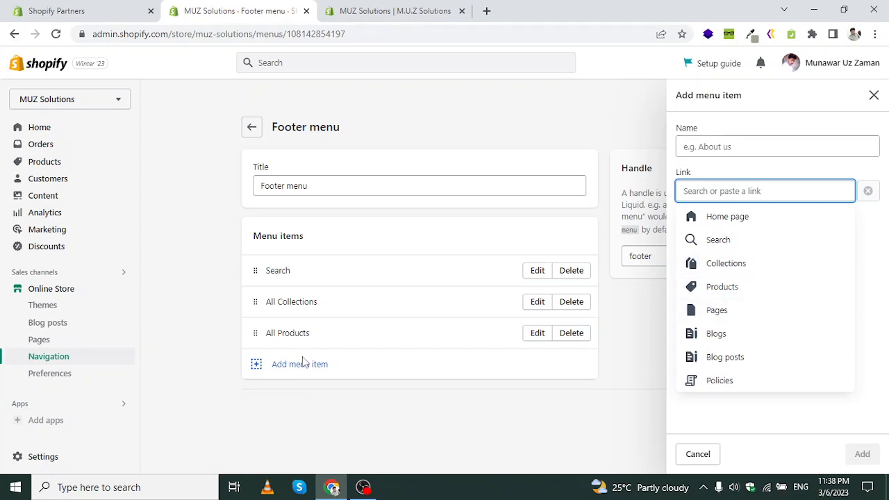
left_click(735, 311)
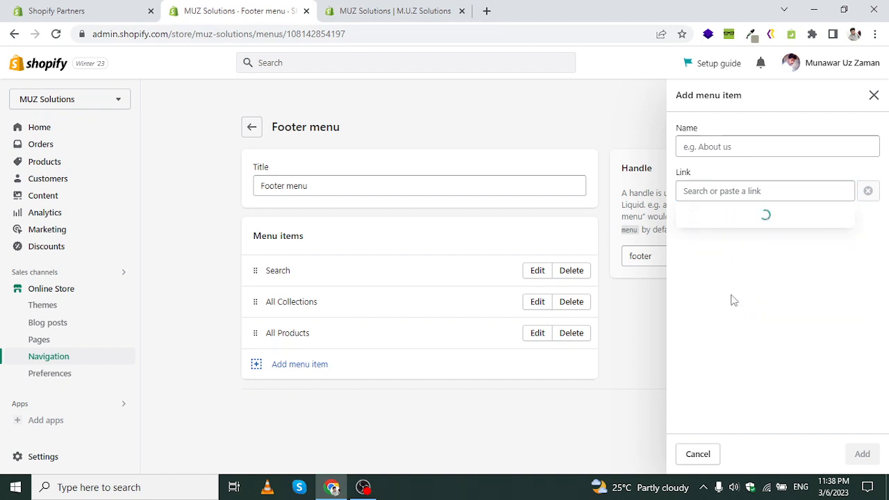
left_click(695, 219)
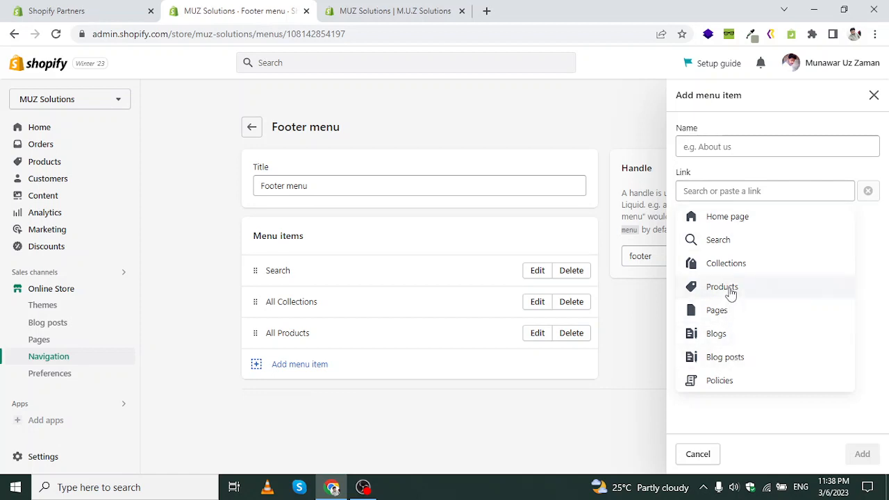
left_click(717, 310)
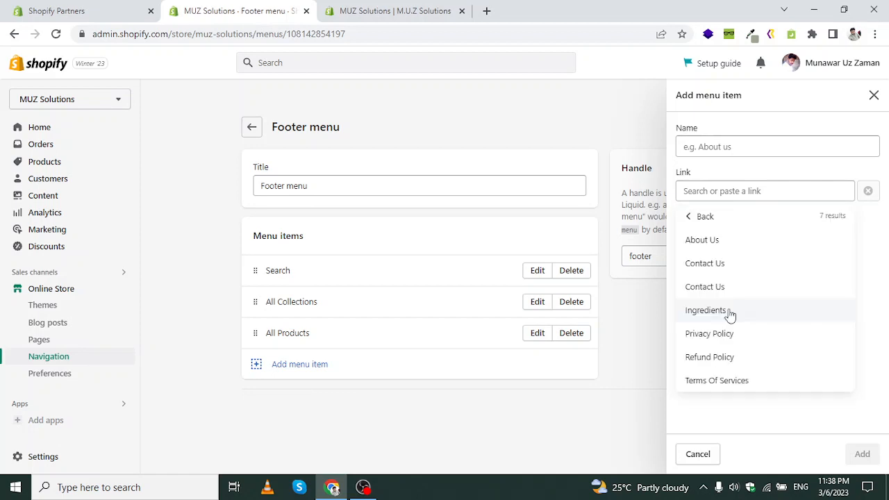
left_click(729, 312)
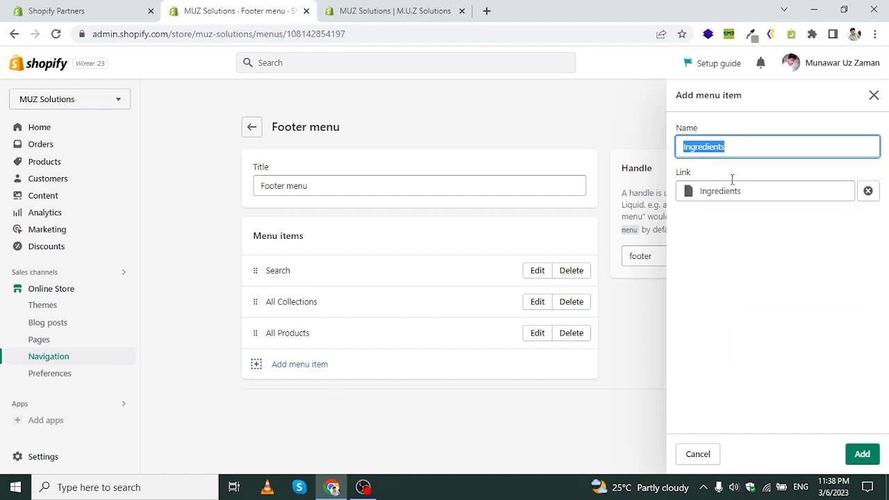
- Re-enter Ingredients as the new menu item's name and save the item in the footer menu
left_click(724, 147)
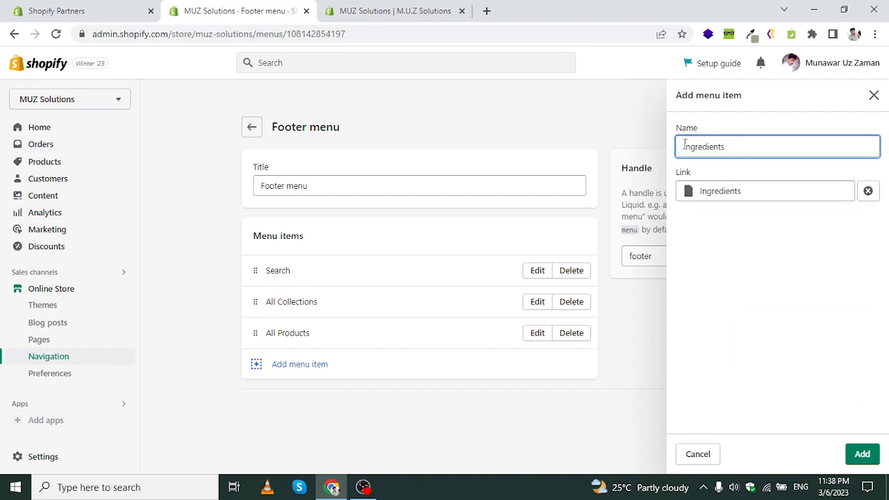
left_click_drag(685, 145, 742, 148)
double_click(742, 147)
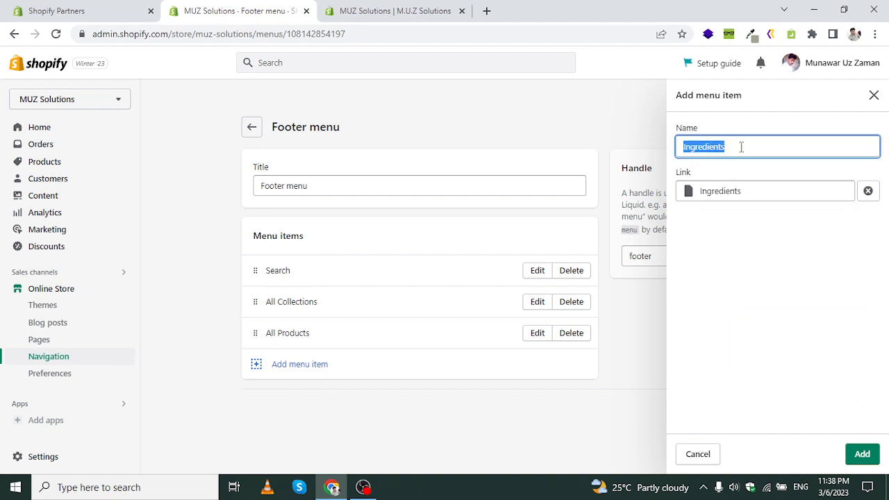
key("BackSpace")
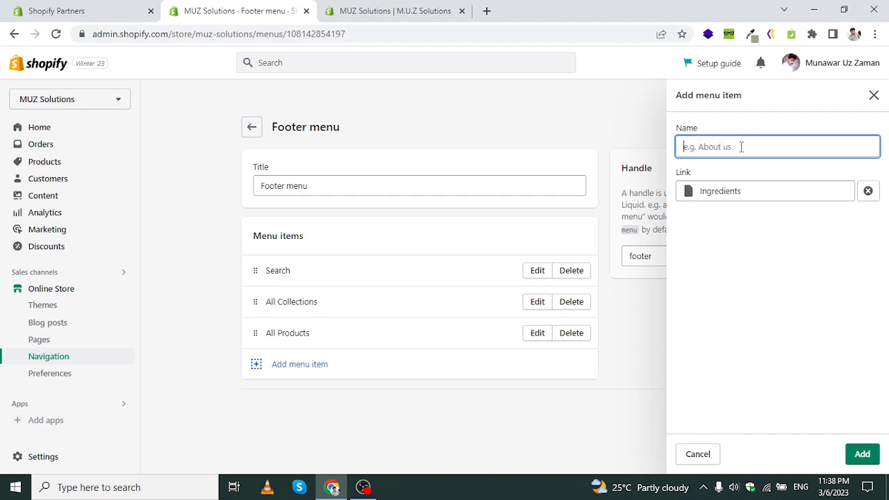
type("Ingredients")
left_click_drag(709, 149, 752, 145)
left_click(752, 145)
double_click(716, 147)
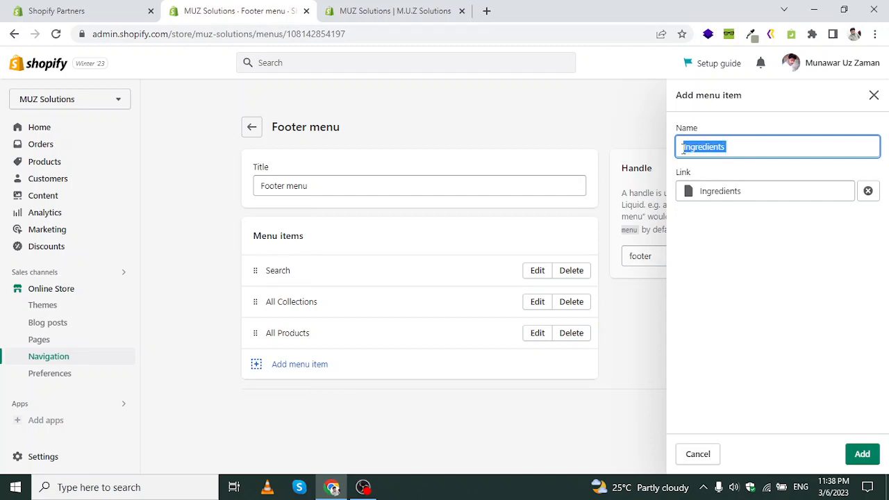
left_click(709, 147)
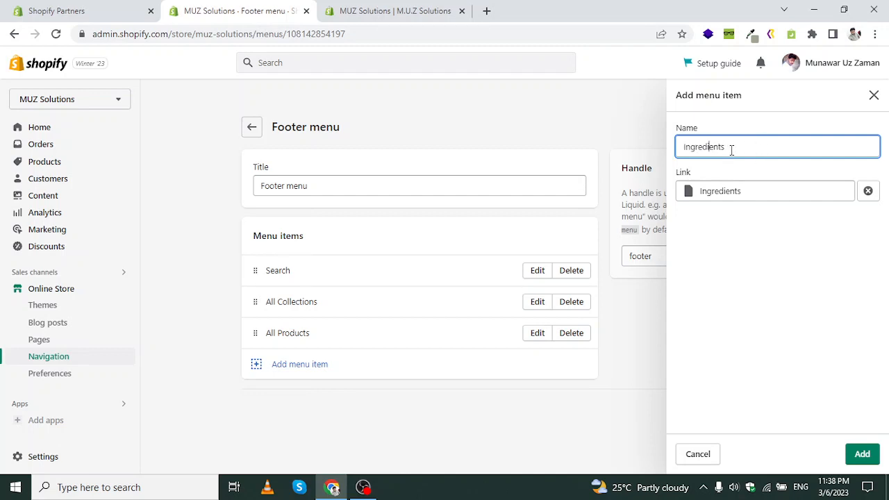
left_click(861, 454)
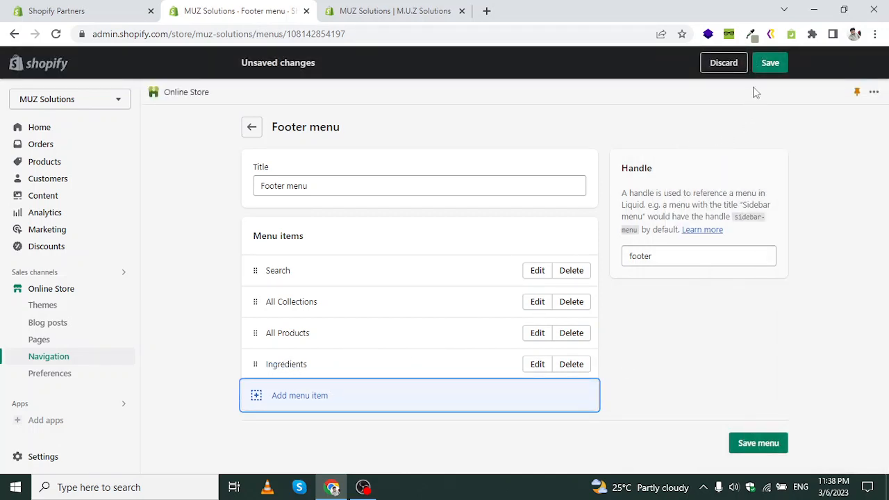
left_click(767, 64)
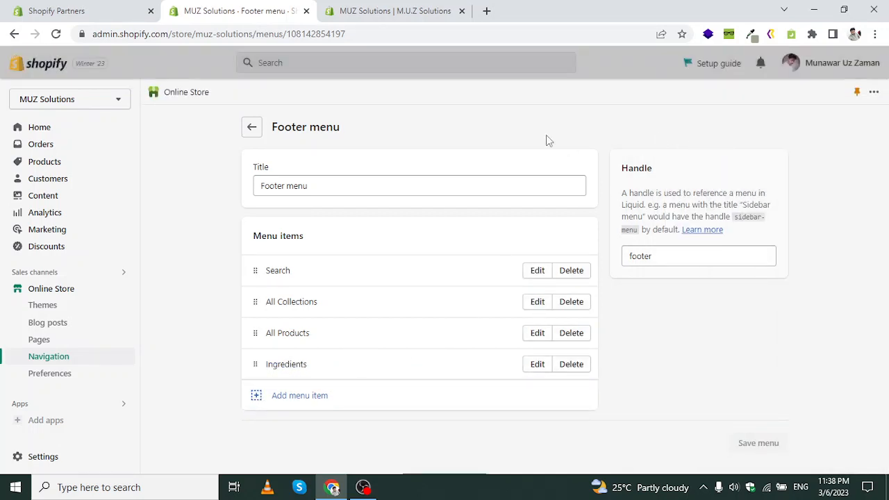
- Examine the online store preferences, from the homepage title and meta description to Facebook Pixel, customer privacy and store access restrictions
left_click(63, 378)
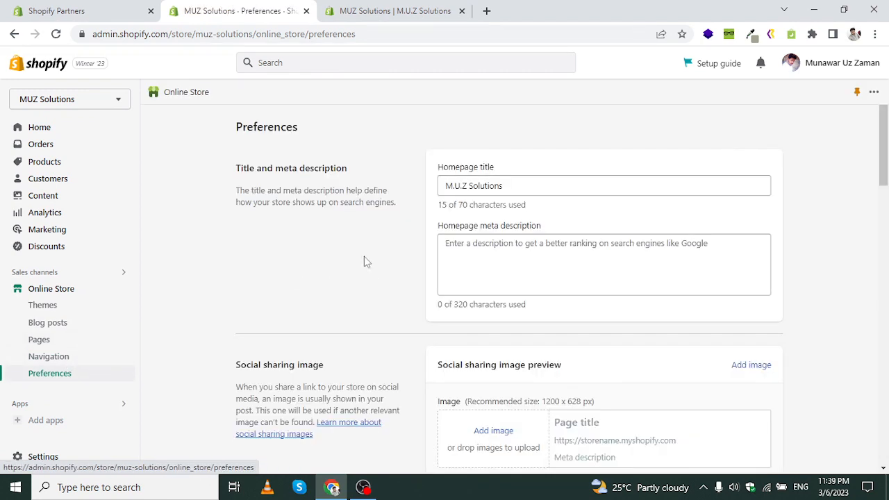
left_click(492, 184)
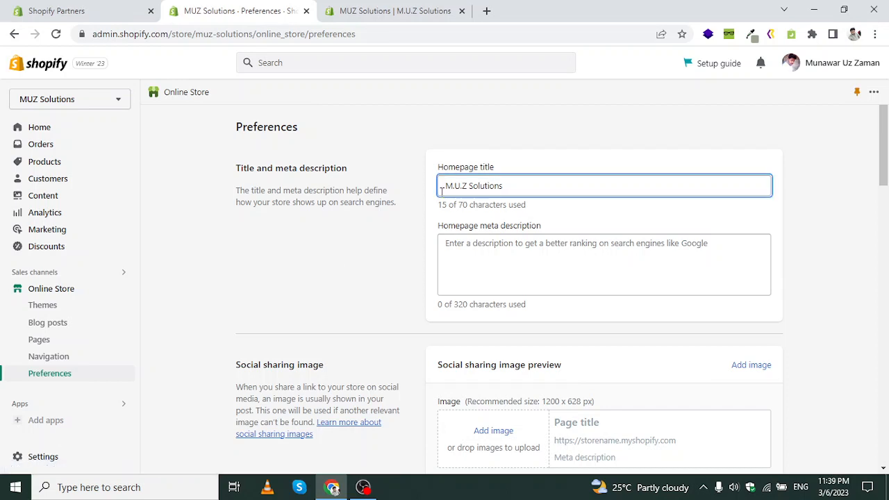
left_click(526, 259)
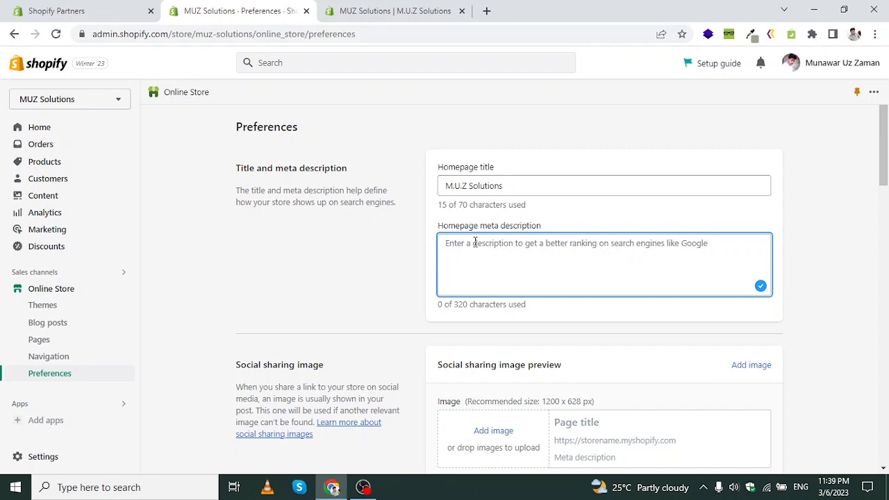
scroll(475, 241, "down", 1)
scroll(449, 188, "down", 15)
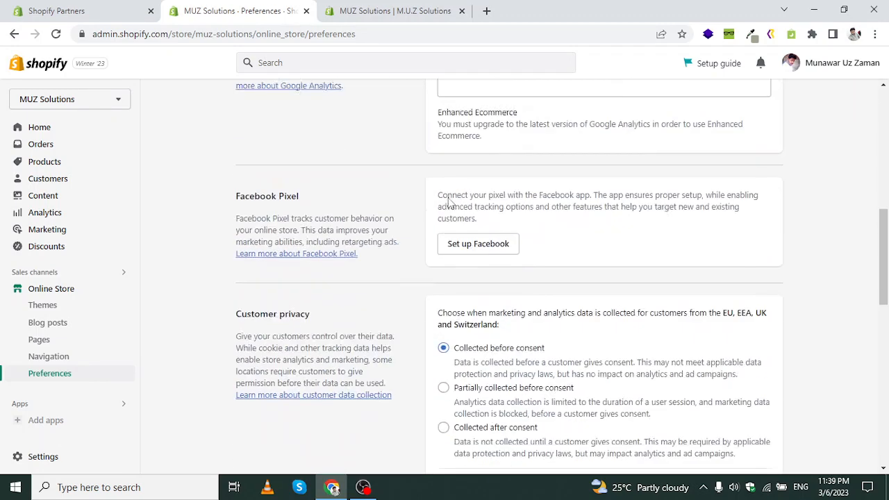
scroll(450, 206, "up", 3)
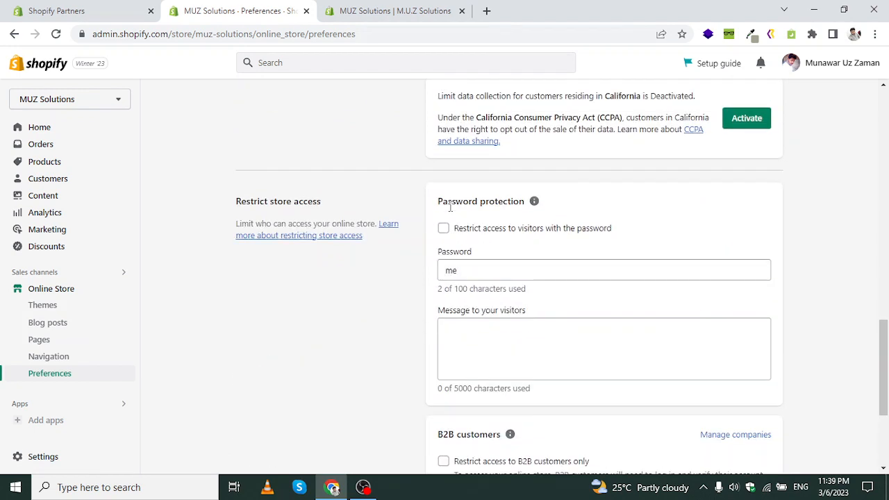
- Turn on the password restriction for store visitors, and turn it back off without saving
scroll(493, 227, "down", 1)
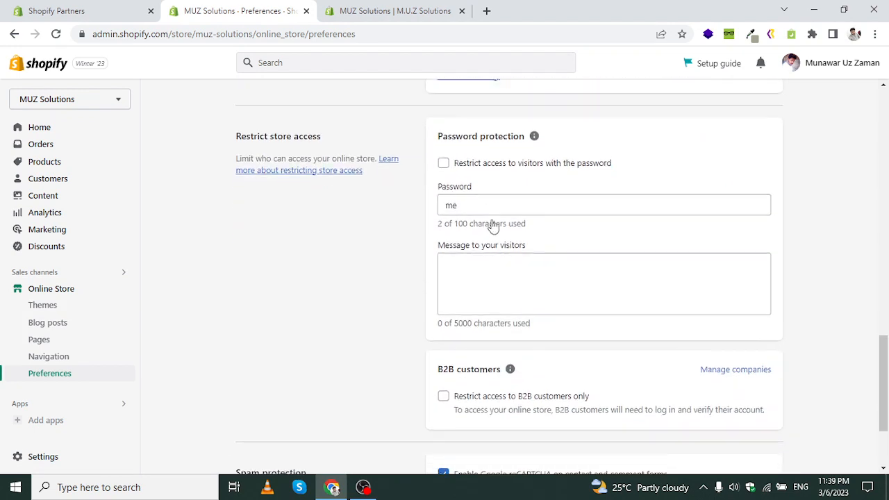
left_click(471, 168)
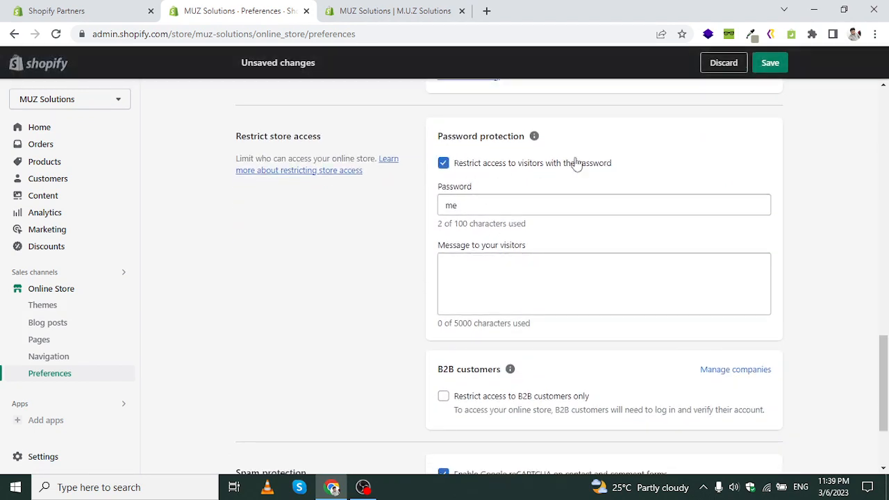
left_click(497, 164)
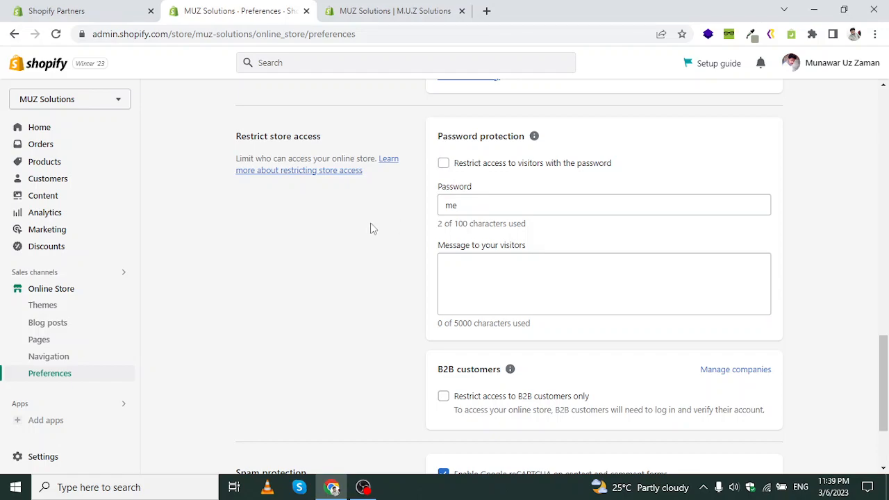
- Finish reviewing the store preferences and open the online store's Themes page
scroll(373, 229, "down", 2)
scroll(380, 229, "up", 10)
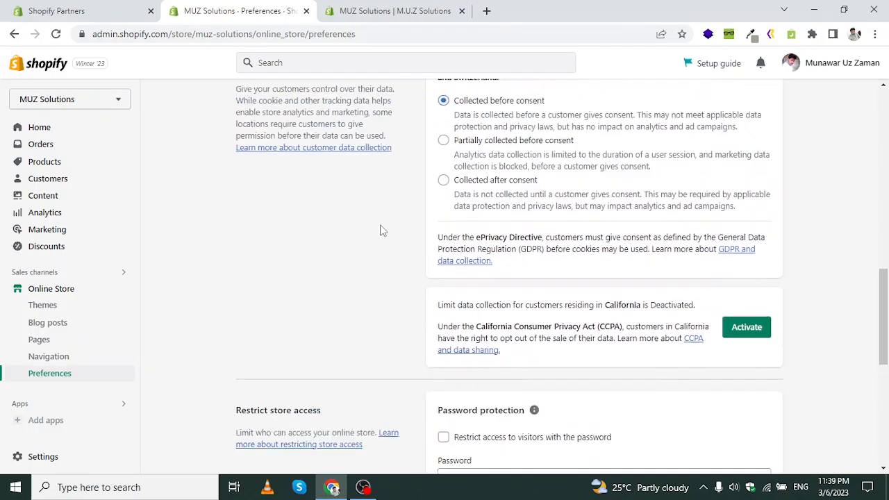
scroll(380, 229, "up", 7)
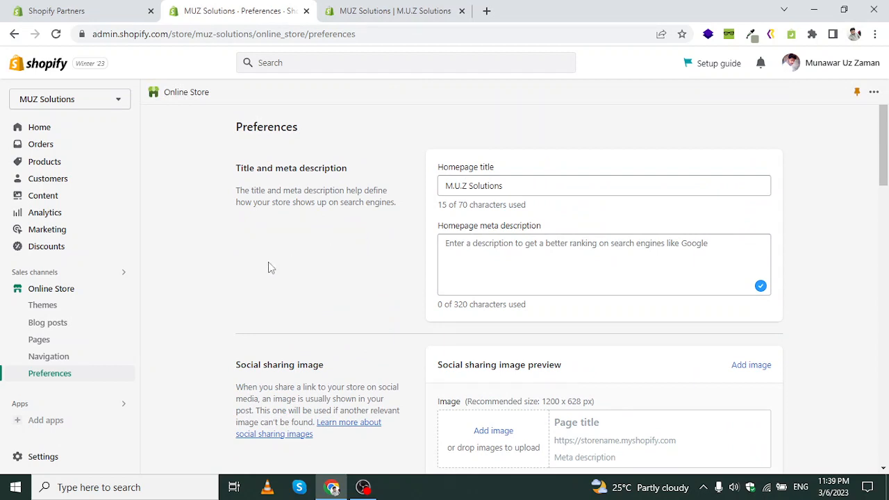
left_click(72, 293)
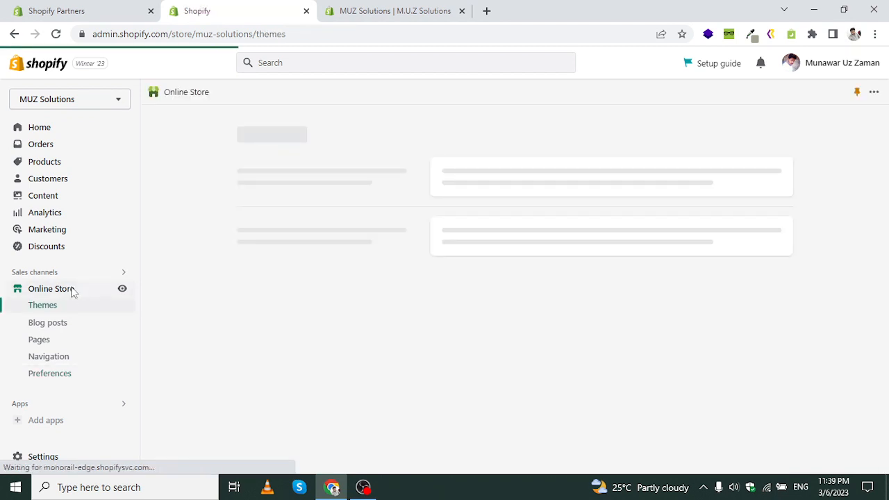